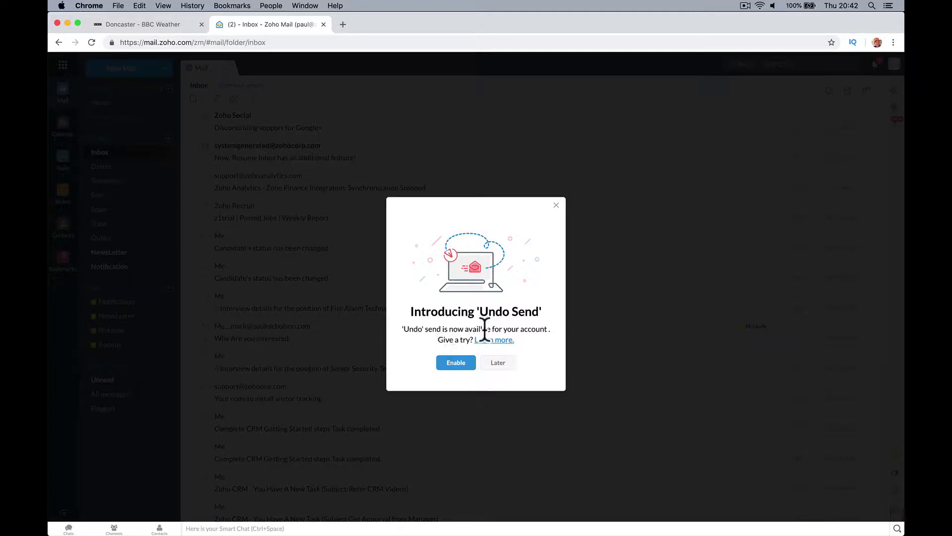
# Turn on Undo Send and start a new email addressed to the saved contact.
pyautogui.click(456, 366)
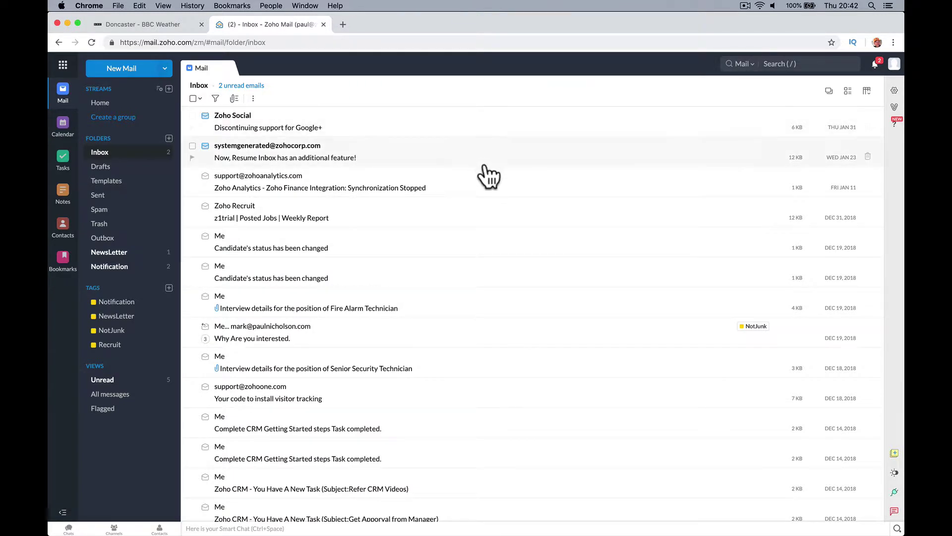
pyautogui.click(140, 71)
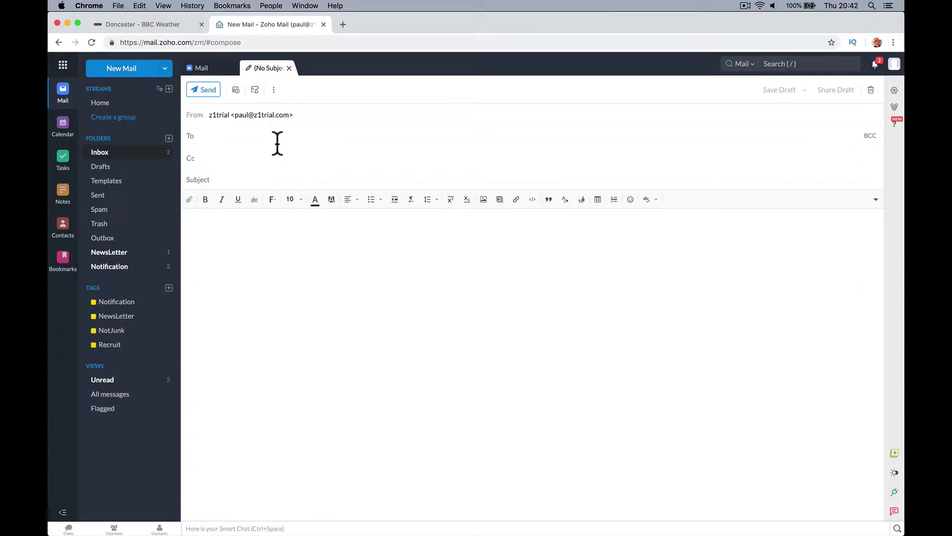
pyautogui.click(270, 158)
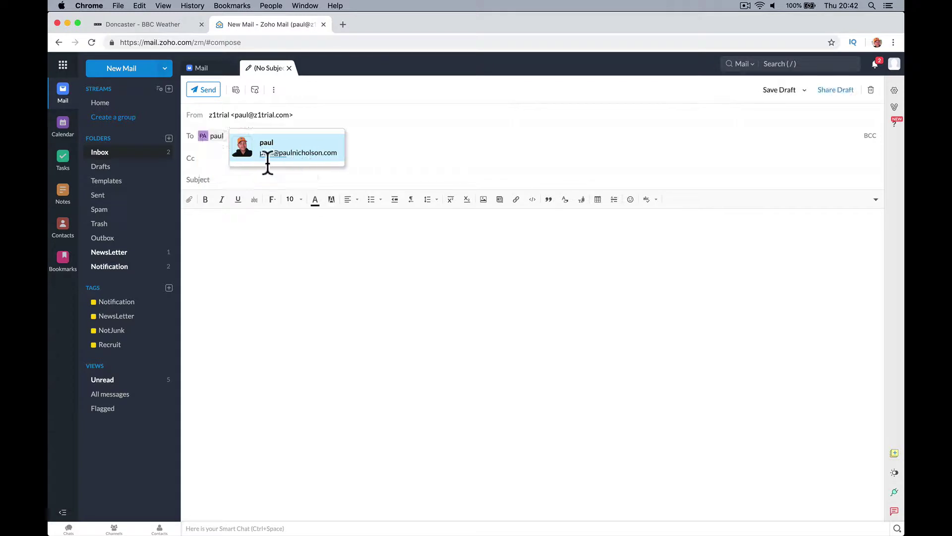
# Enter 'Test Undo Send' as both the subject and the message body.
pyautogui.click(254, 181)
pyautogui.write('Test')
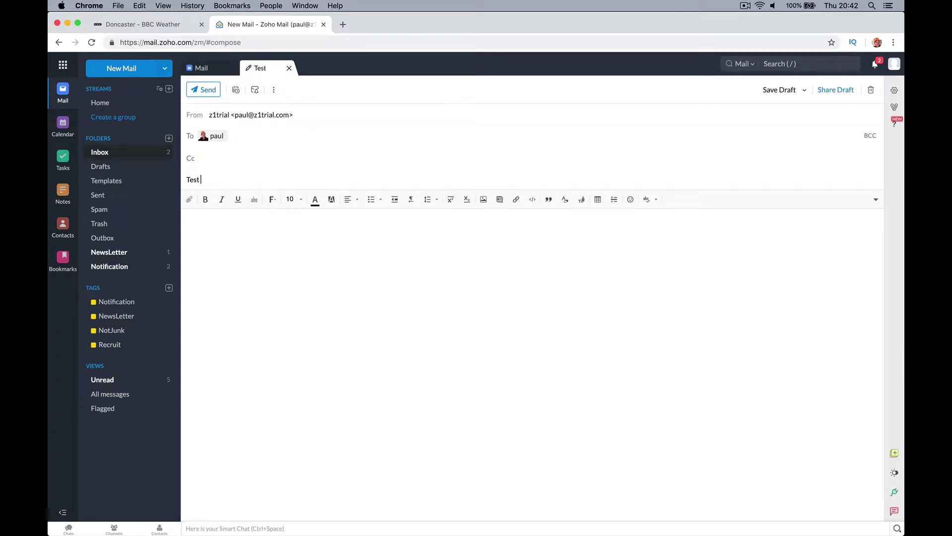
pyautogui.write(' Undo Send')
pyautogui.click(188, 221)
pyautogui.write('Test Undo Send')
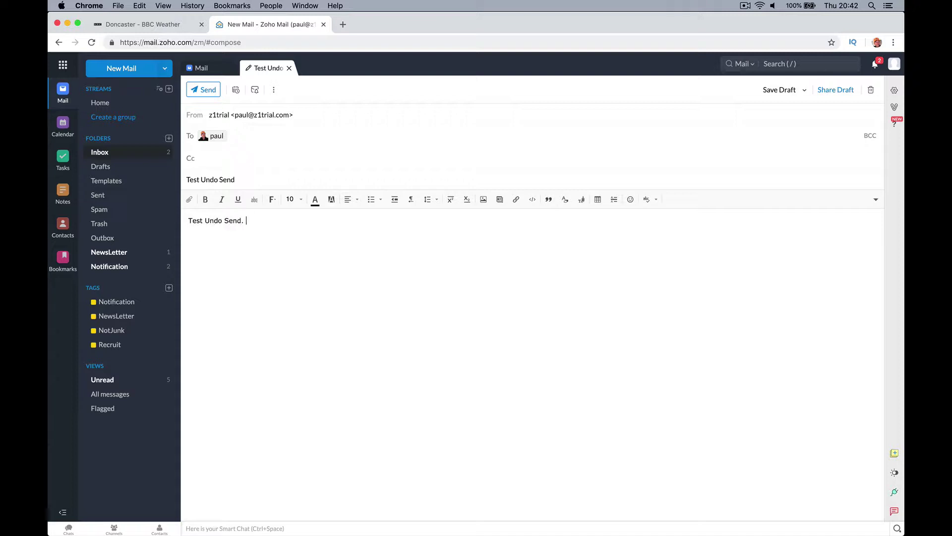
# Send the email, undo it, then resend the cancelled draft from the Drafts folder.
pyautogui.click(213, 96)
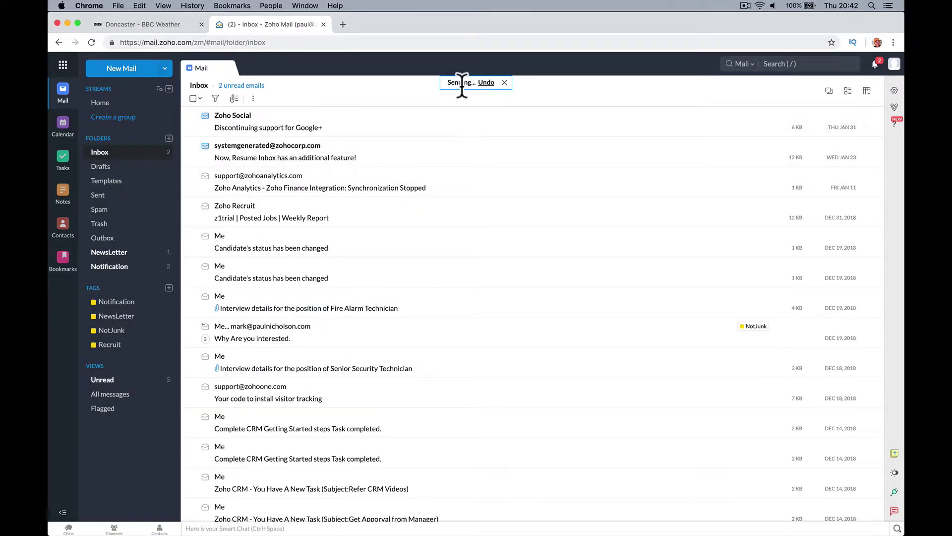
pyautogui.click(486, 83)
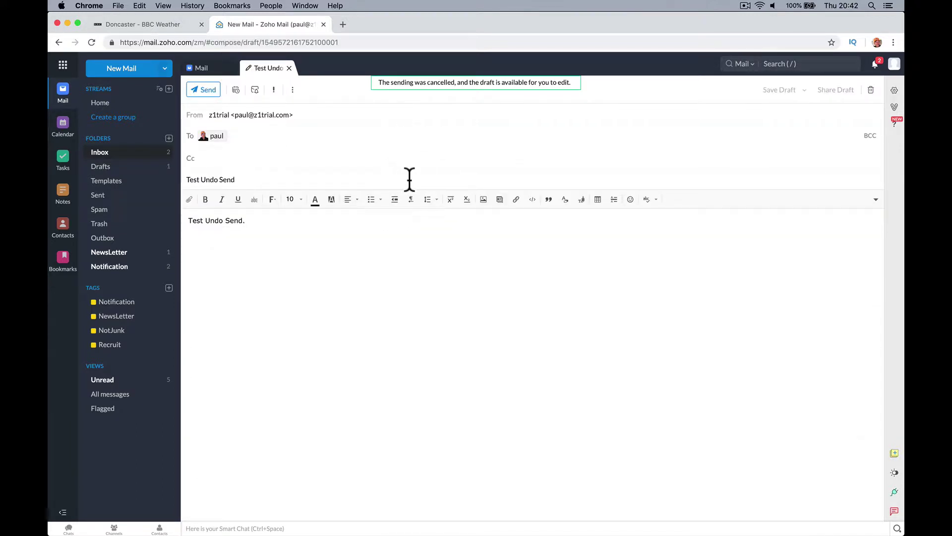
pyautogui.click(130, 168)
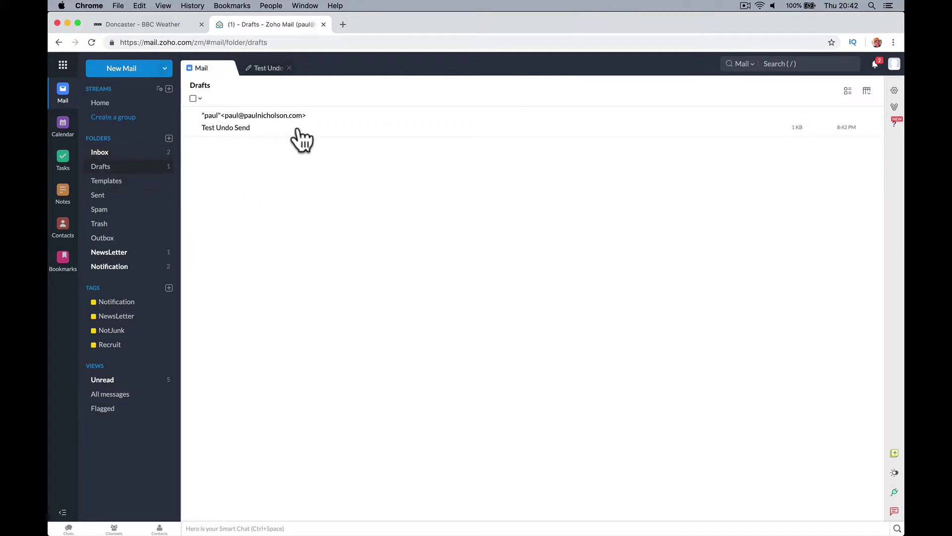
pyautogui.click(298, 130)
pyautogui.click(201, 90)
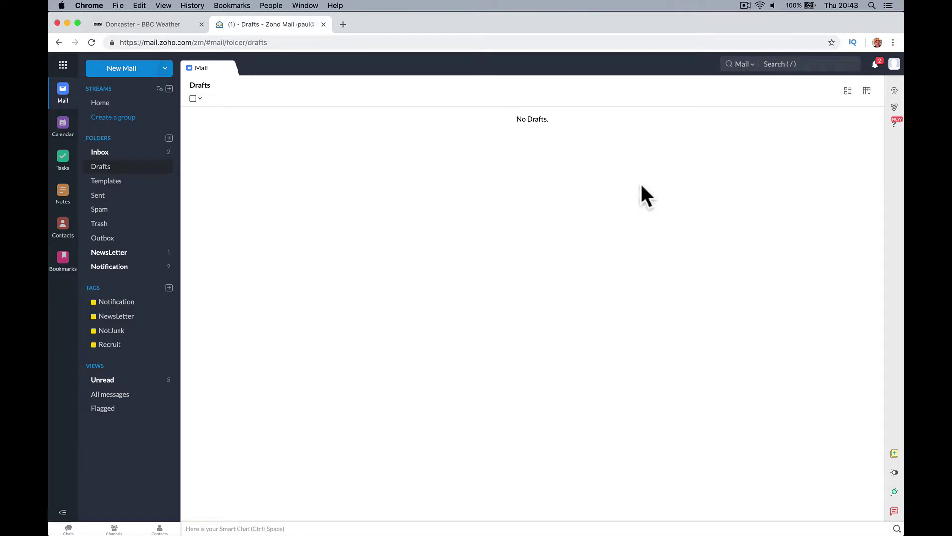
pyautogui.click(735, 67)
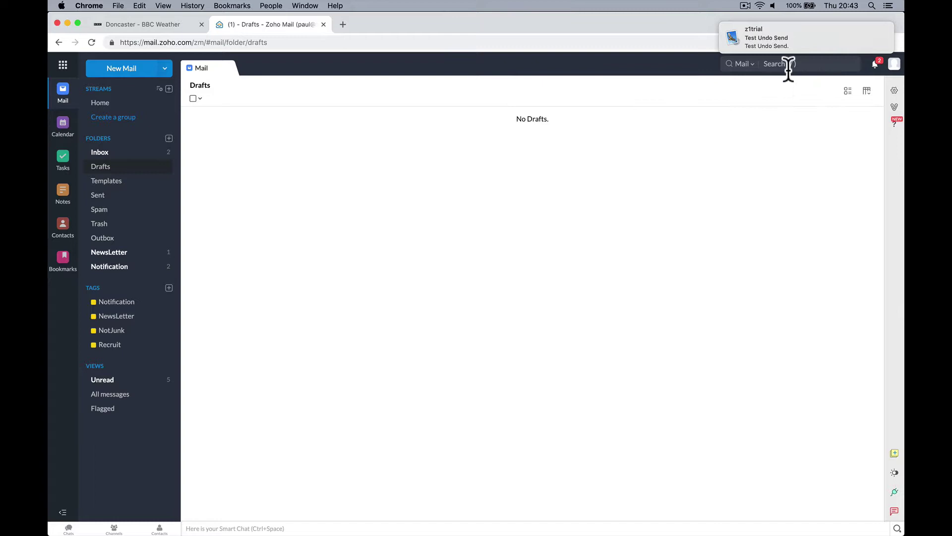
pyautogui.click(778, 66)
# Search Settings for 'undo' to reach Compose > Undo Send and its 5-second duration field.
pyautogui.click(895, 90)
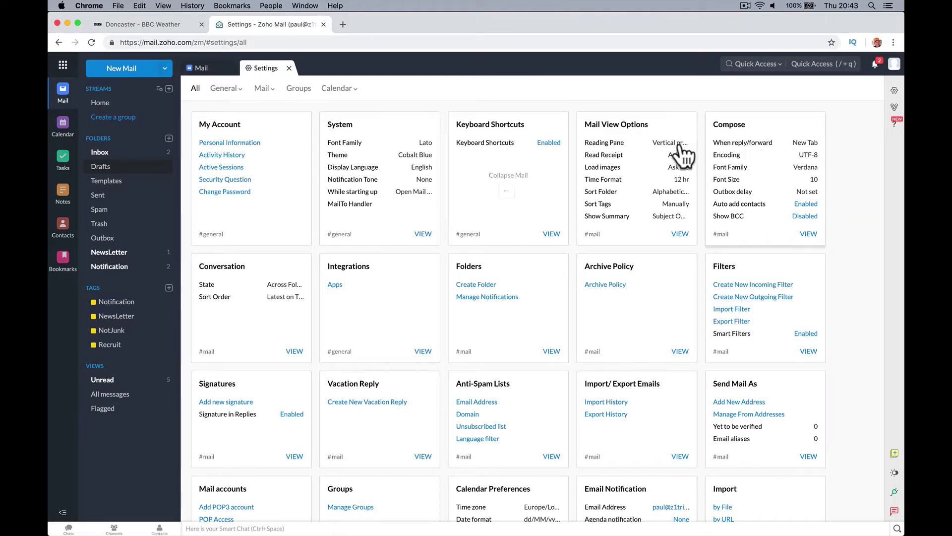
pyautogui.click(804, 62)
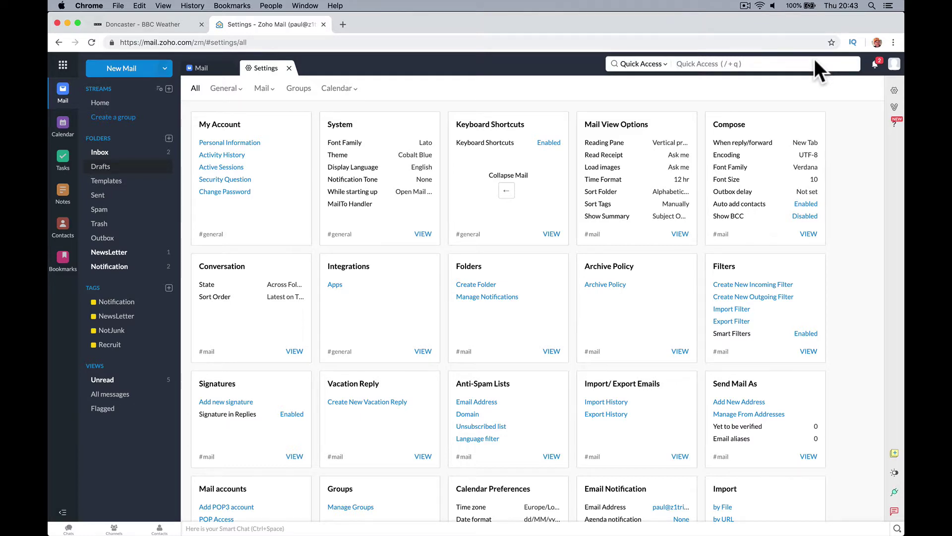
pyautogui.write('ud')
pyautogui.write('ndo')
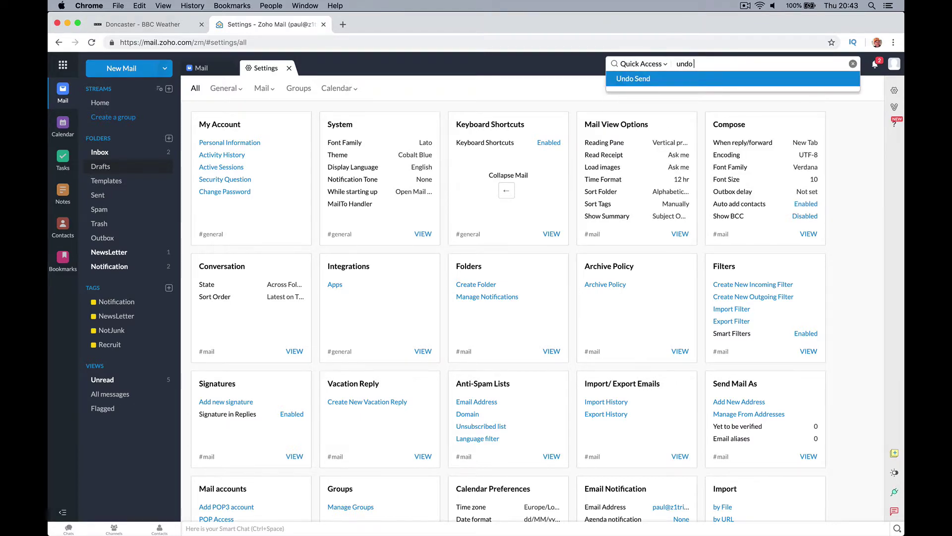
pyautogui.press('Return')
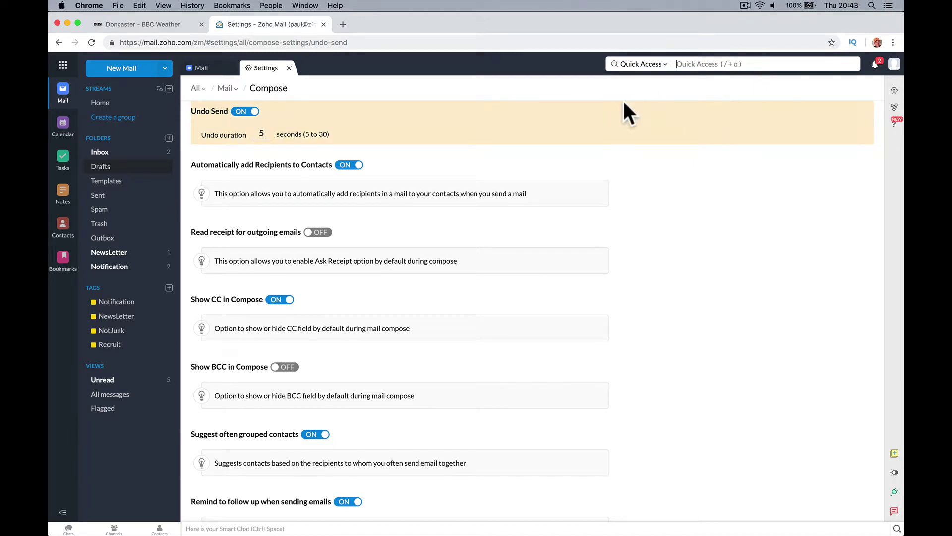
pyautogui.click(259, 133)
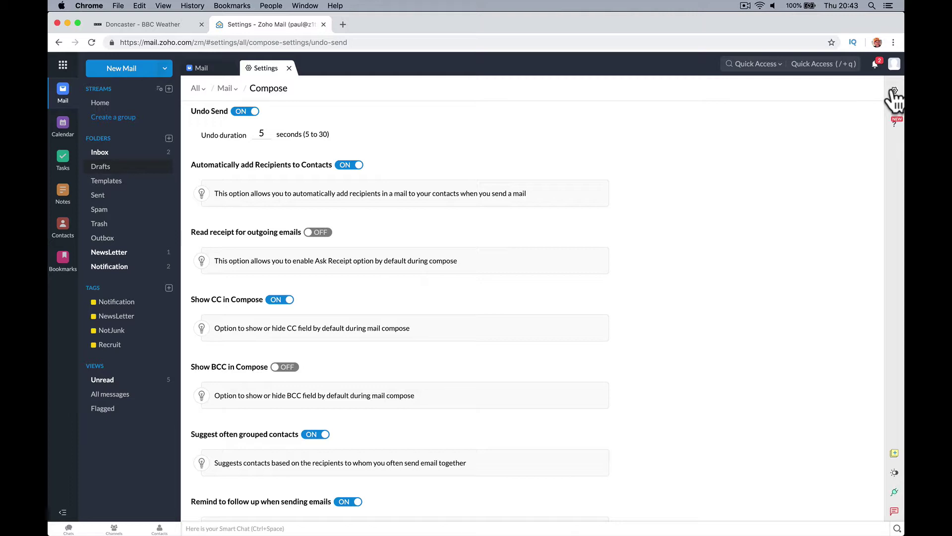
# Reopen Settings, filter to Mail, and view the Compose card's Undo Send section at 5 seconds.
pyautogui.click(288, 68)
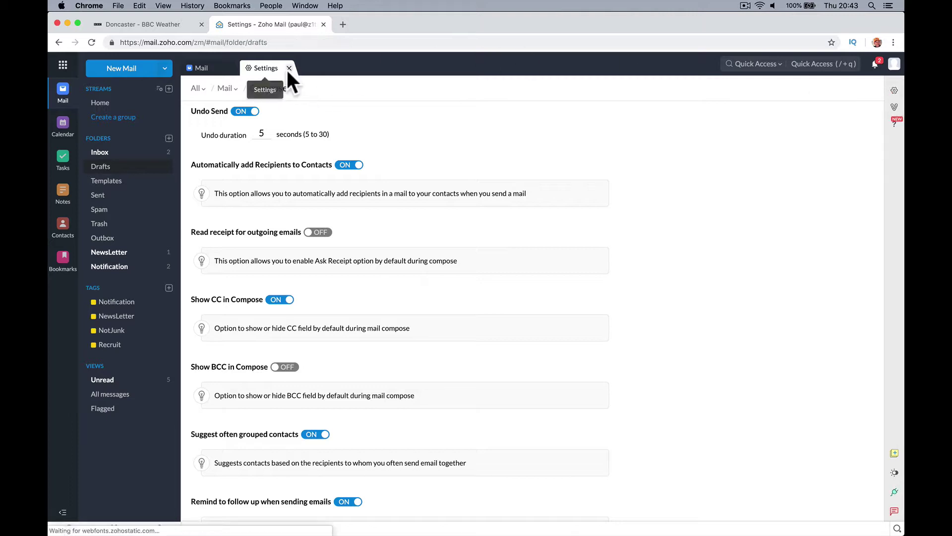
pyautogui.click(894, 90)
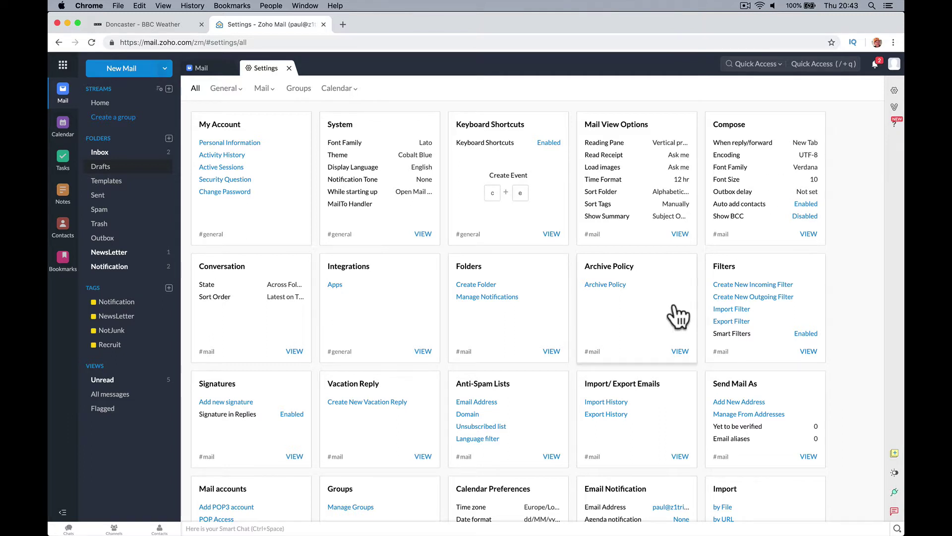
pyautogui.scroll(-5, 678, 316)
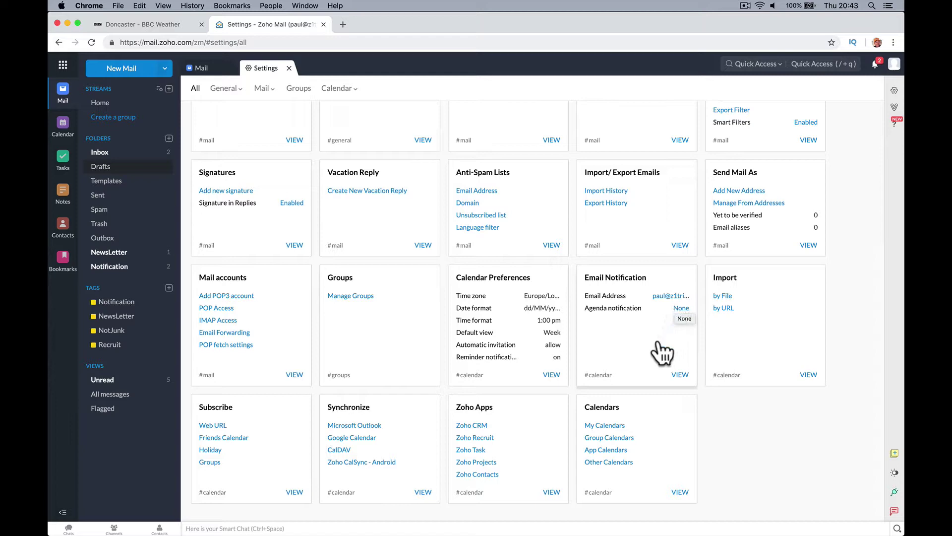
pyautogui.scroll(2, 542, 392)
pyautogui.scroll(3, 544, 398)
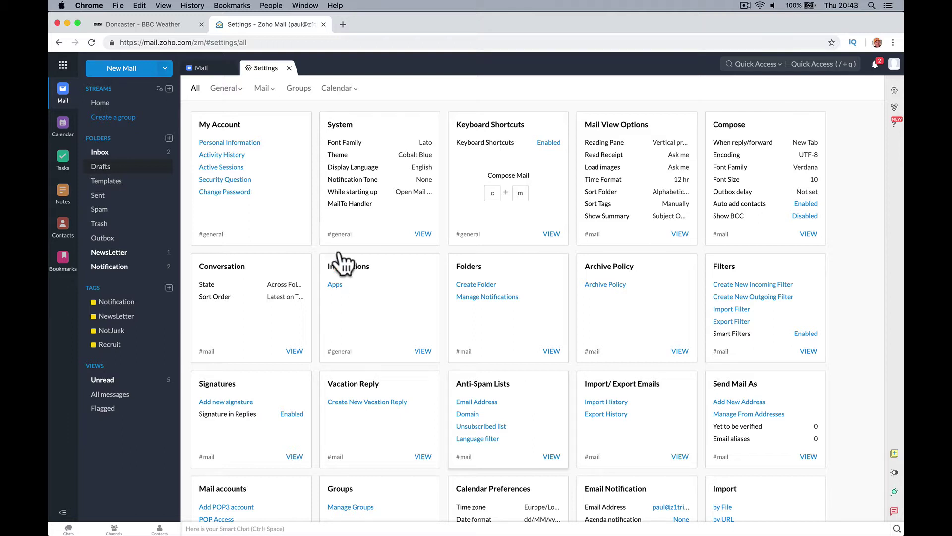
pyautogui.click(262, 88)
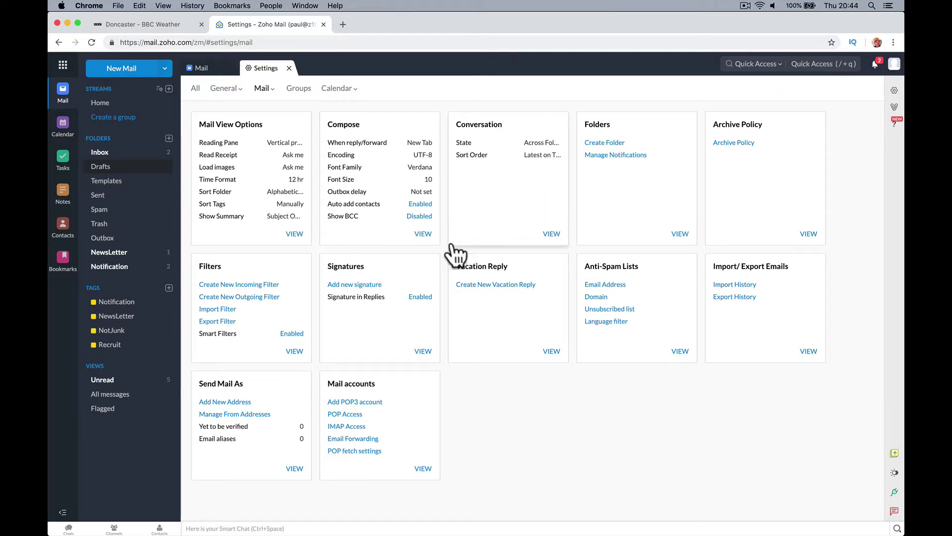
pyautogui.click(424, 236)
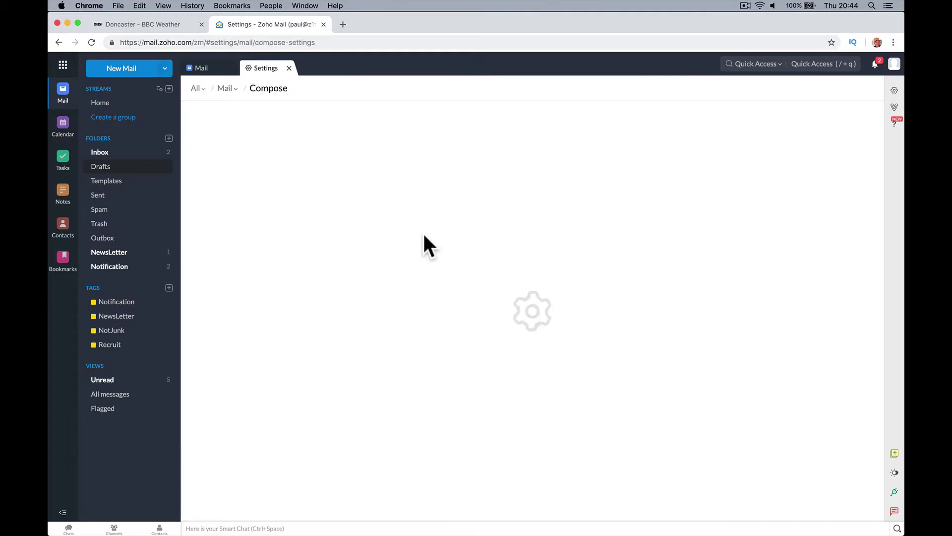
pyautogui.scroll(-10, 423, 232)
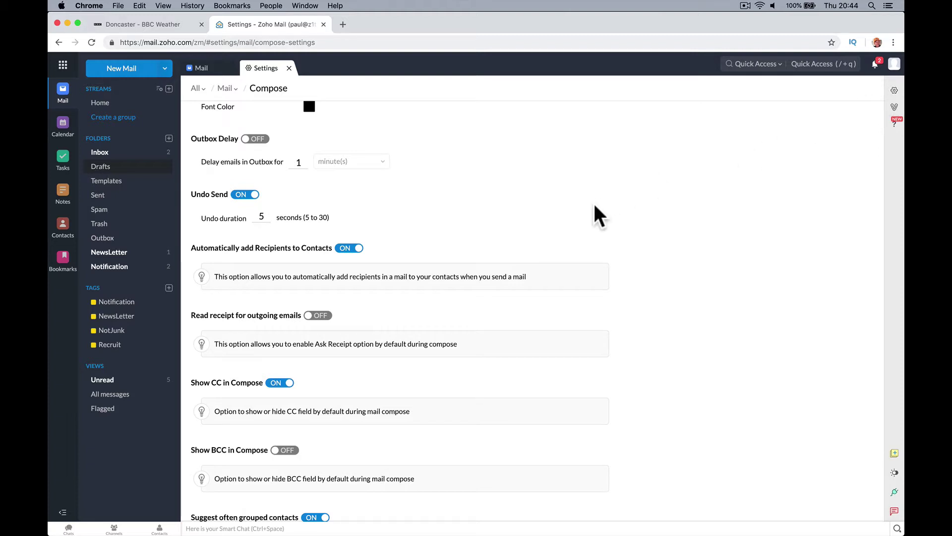
# Reopen Settings and go to the Compose page's Undo Send section via the Mail filter.
pyautogui.click(287, 68)
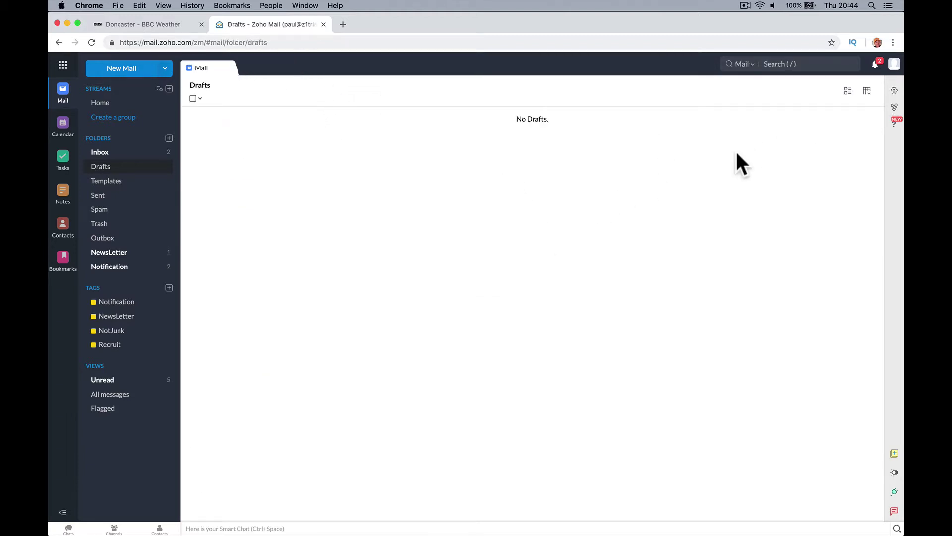
pyautogui.click(894, 90)
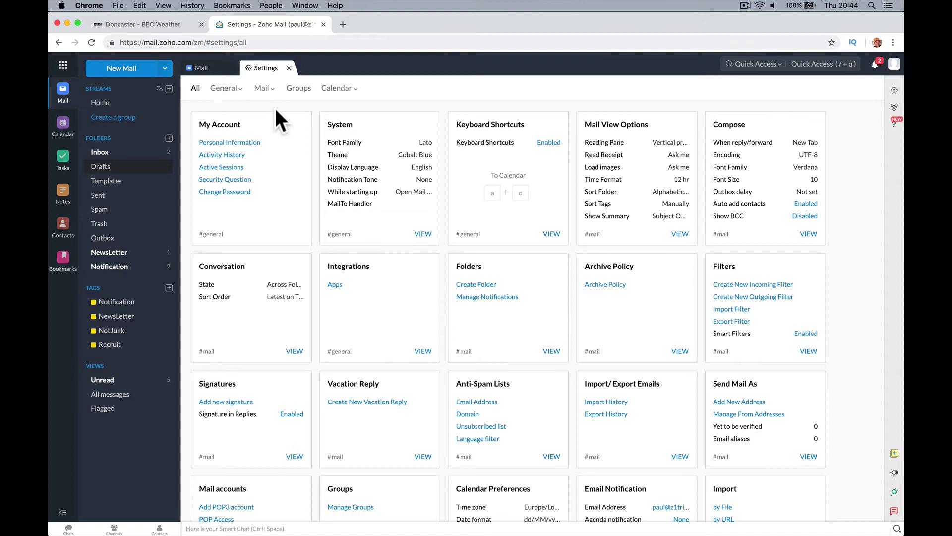
pyautogui.click(263, 89)
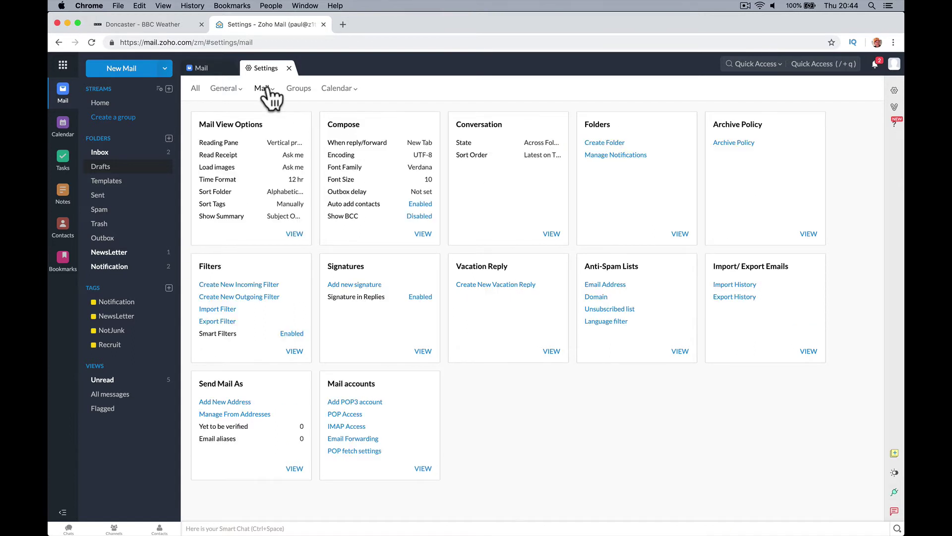
pyautogui.click(423, 234)
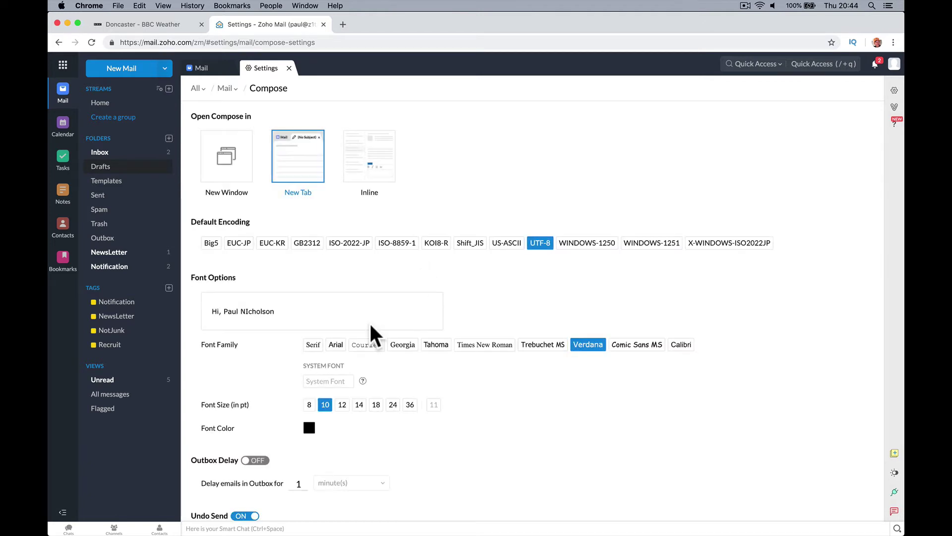
pyautogui.scroll(-4, 319, 347)
pyautogui.scroll(-2, 322, 353)
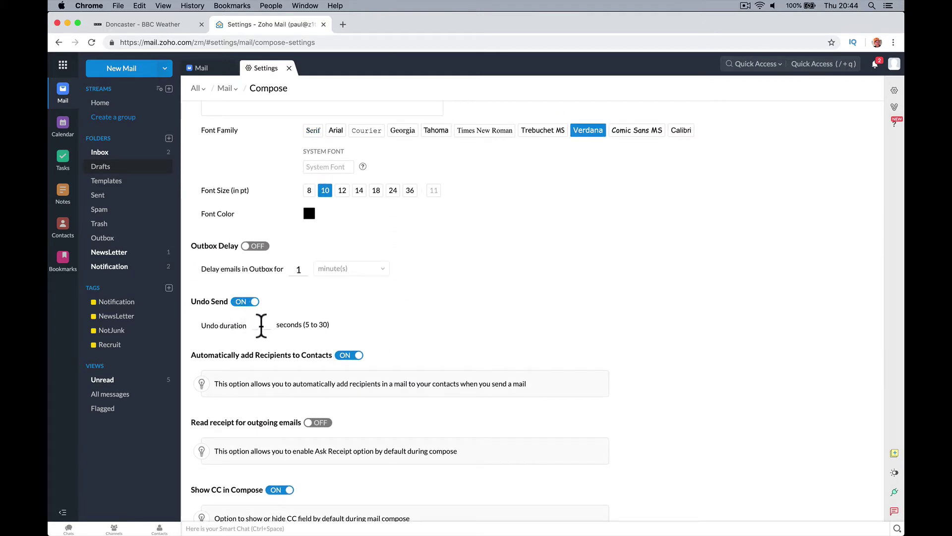
# Change the undo duration to 30 seconds, then set it back to 5.
pyautogui.doubleClick(262, 324)
pyautogui.write('30')
pyautogui.doubleClick(262, 323)
pyautogui.write('5')
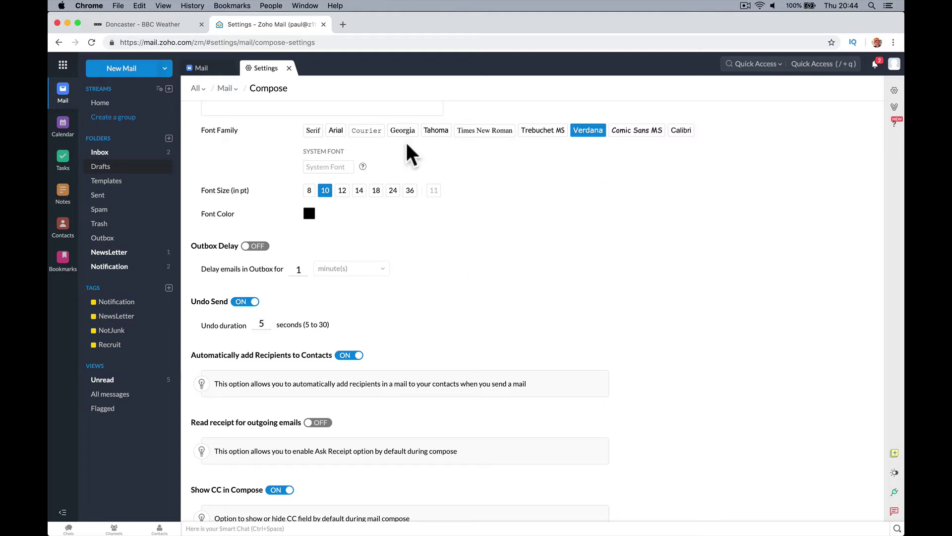
# Close Settings and start a new email addressed to the saved contact.
pyautogui.click(289, 68)
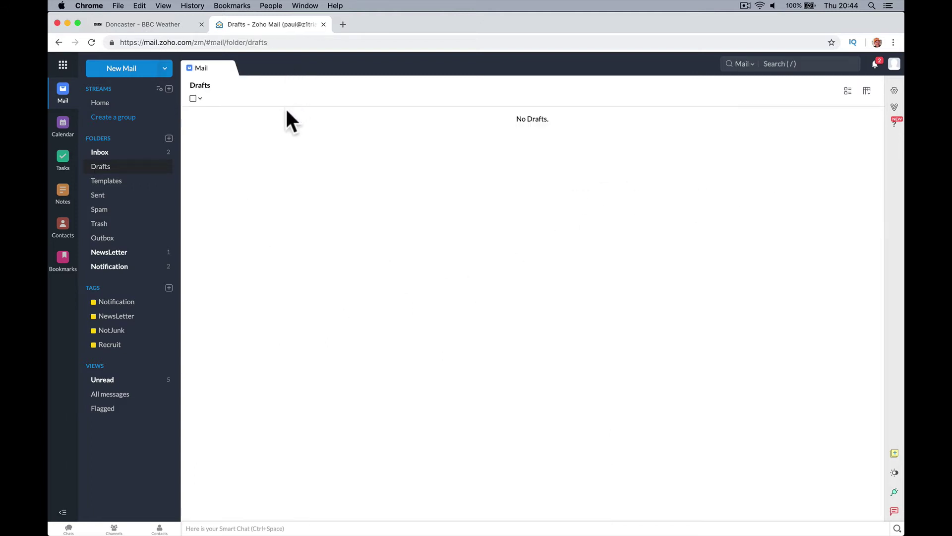
pyautogui.click(132, 72)
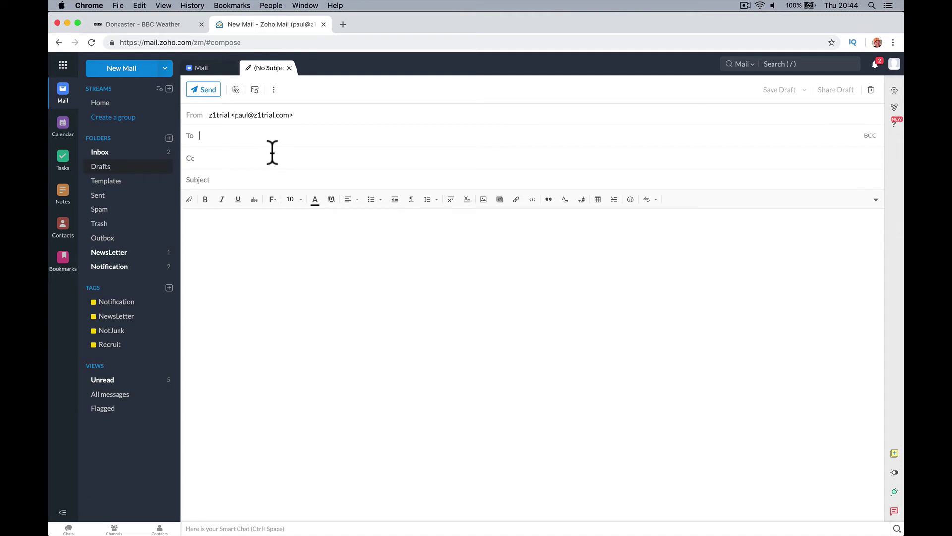
pyautogui.write('paul')
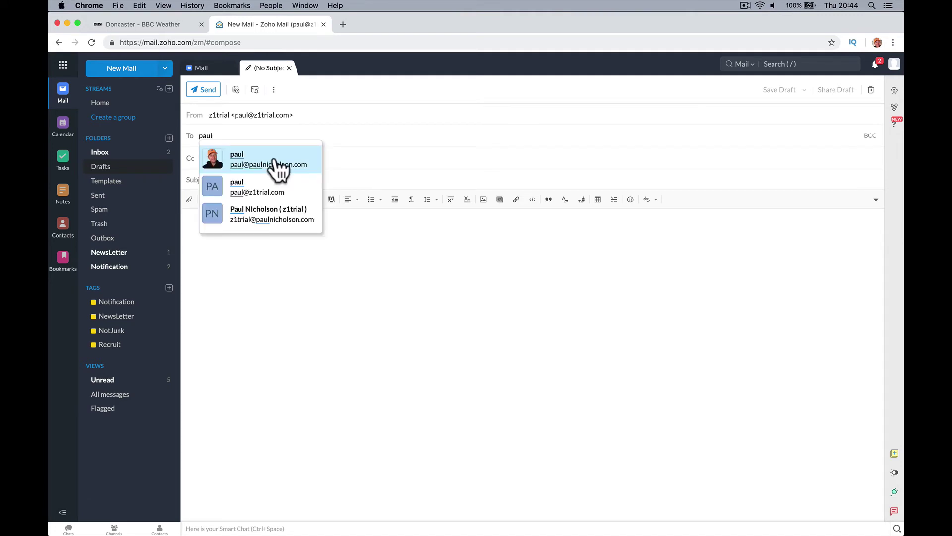
pyautogui.click(277, 165)
# Give the email the subject 'Hello', send it, and undo the send.
pyautogui.click(282, 175)
pyautogui.write('He')
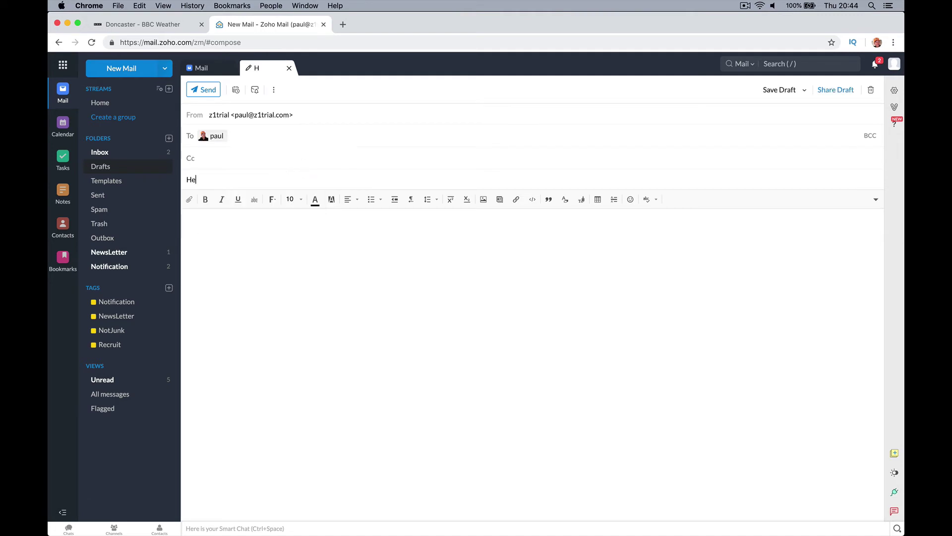
pyautogui.write('lloHello')
pyautogui.click(209, 90)
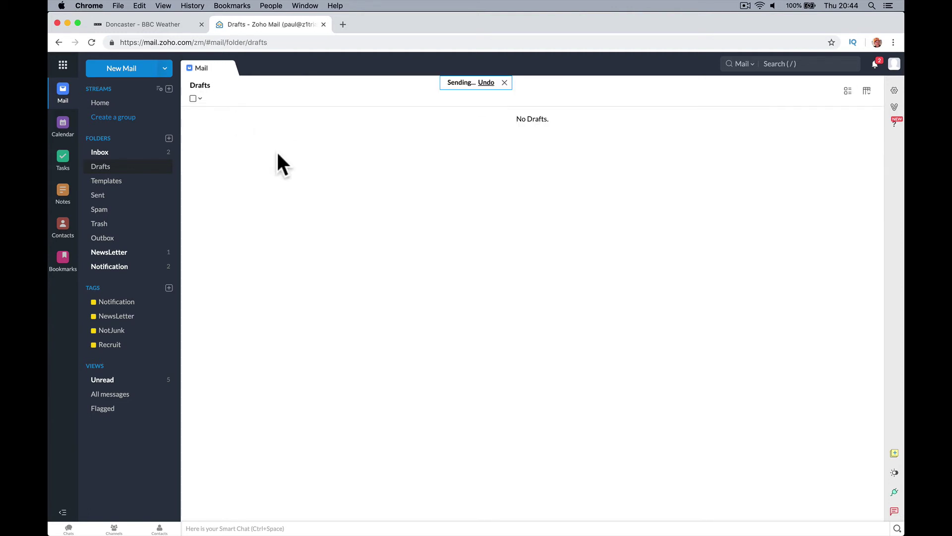
pyautogui.click(467, 113)
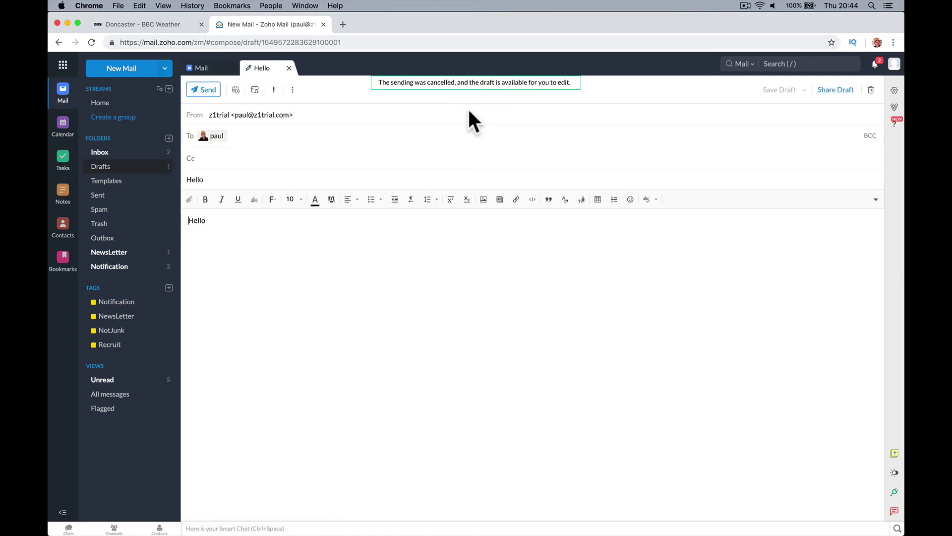